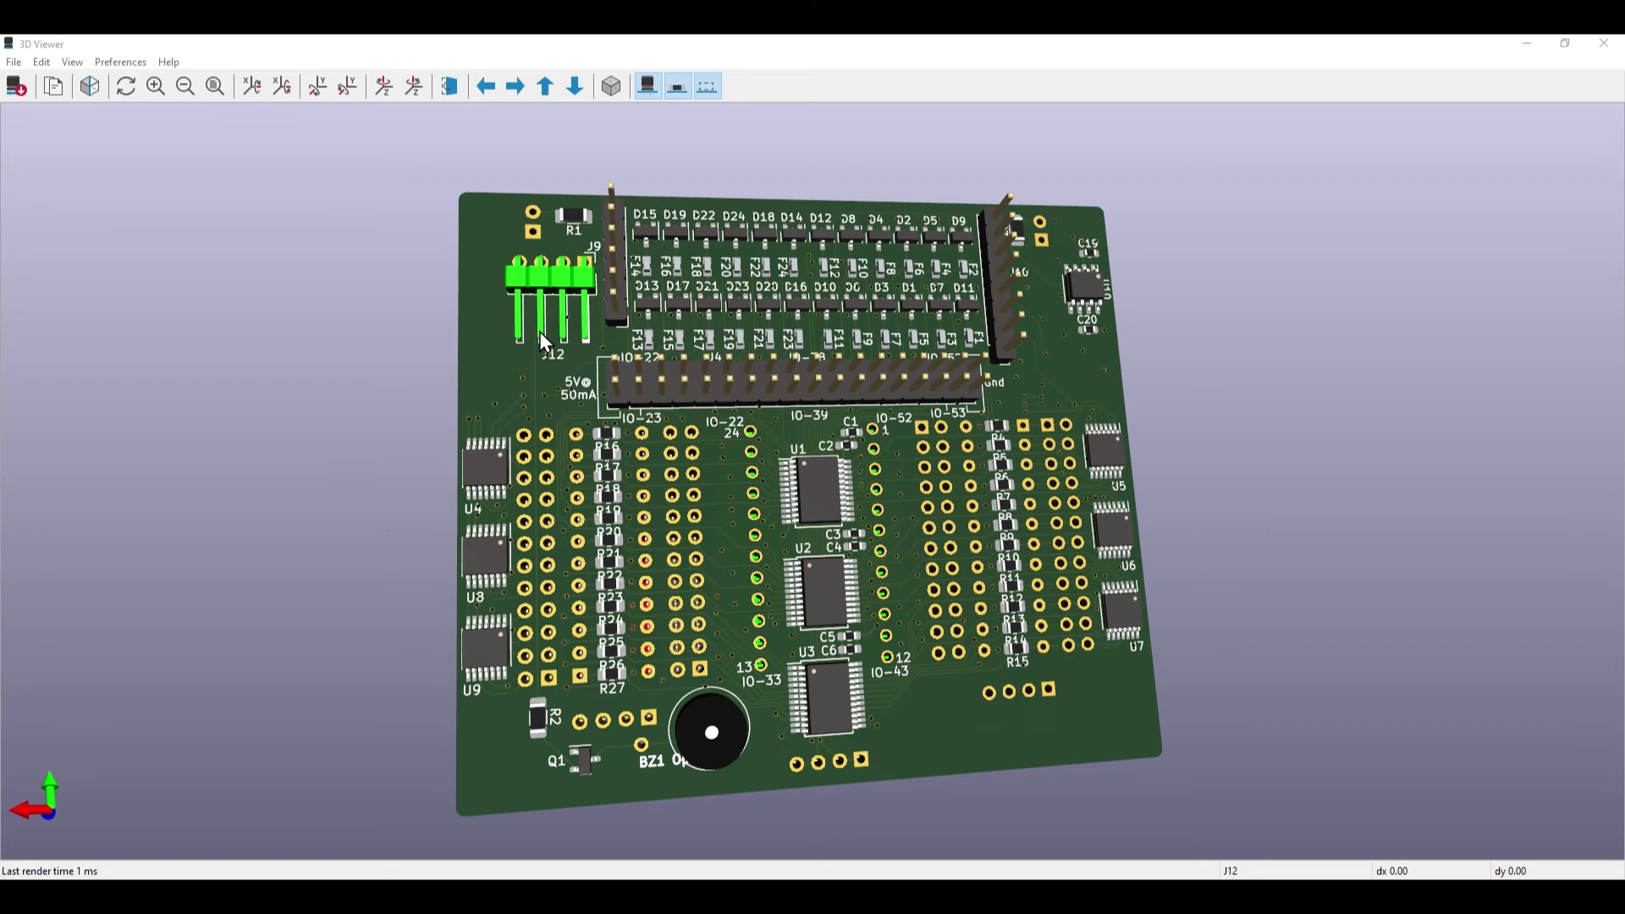
mouse_move(499, 395)
left_mouse_down()
mouse_move(881, 477)
mouse_move(1335, 373)
mouse_move(1286, 476)
left_mouse_up()
mouse_move(913, 438)
left_mouse_down()
mouse_move(1341, 433)
mouse_move(1428, 412)
left_mouse_up()
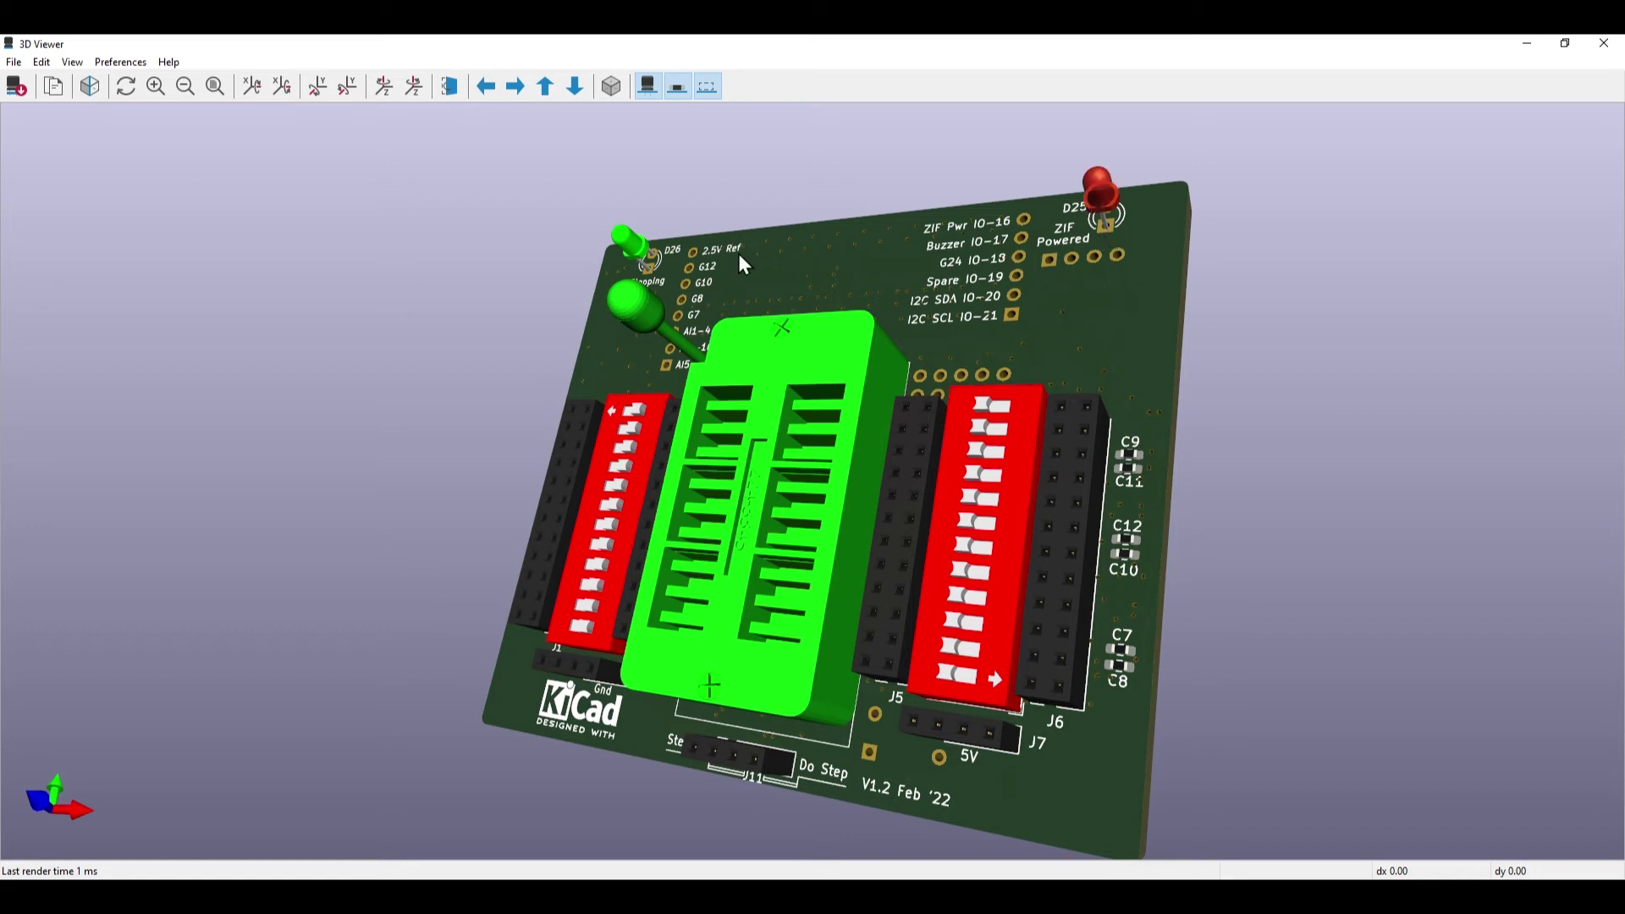
mouse_move(1162, 372)
left_mouse_down()
mouse_move(804, 366)
mouse_move(43, 424)
left_mouse_up()
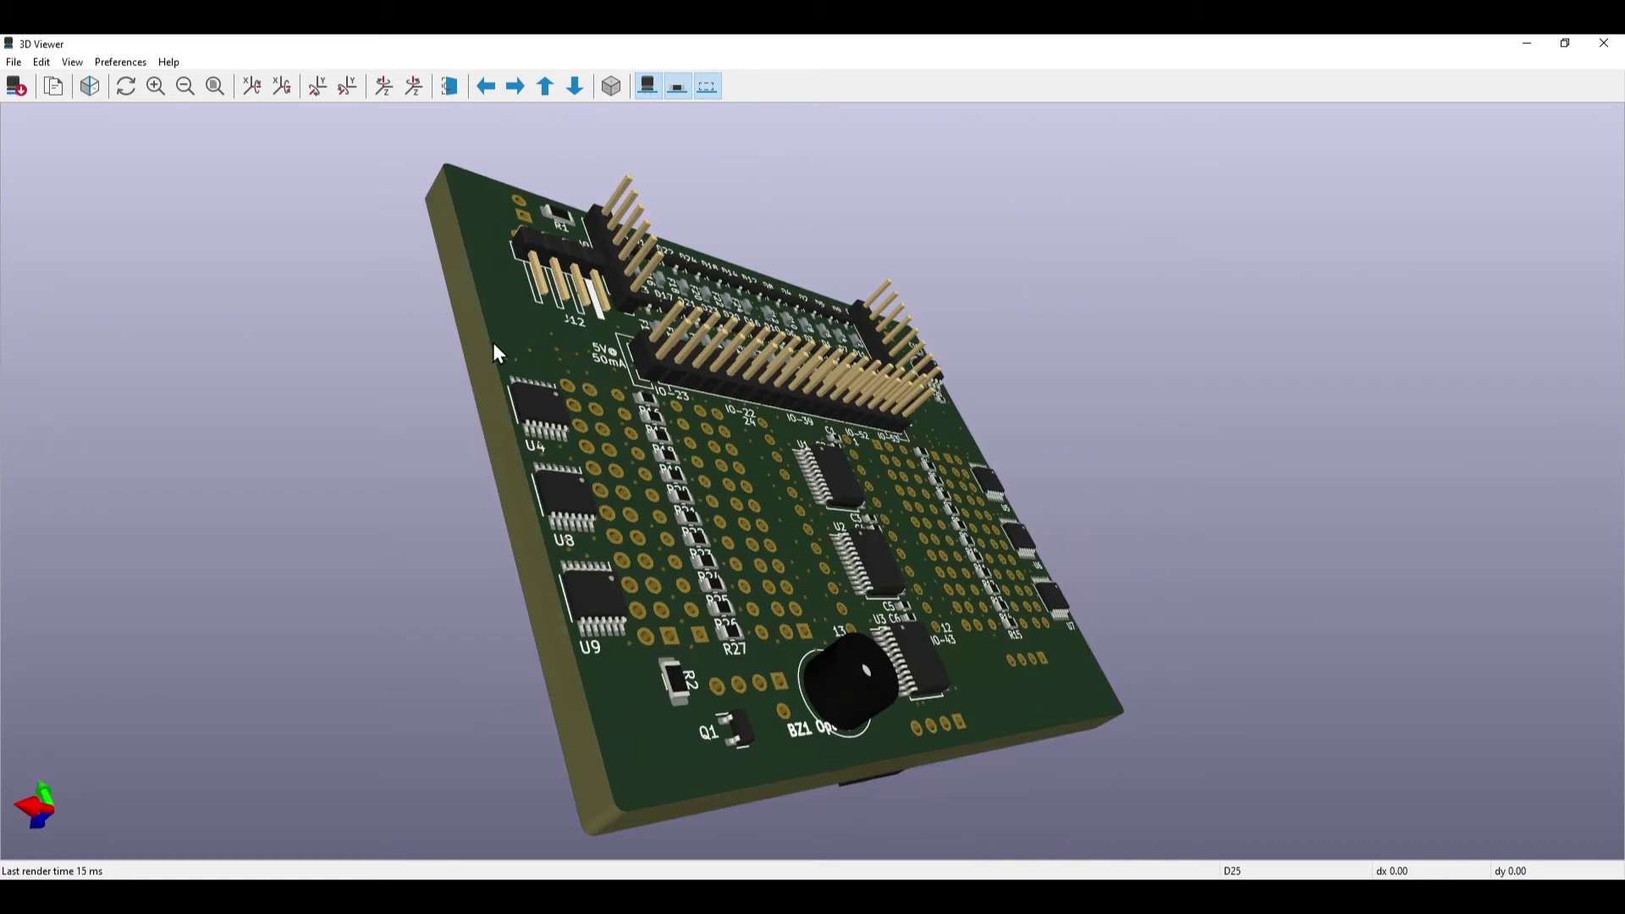
mouse_move(827, 635)
left_mouse_down()
mouse_move(687, 611)
mouse_move(615, 661)
mouse_move(565, 662)
left_mouse_up()
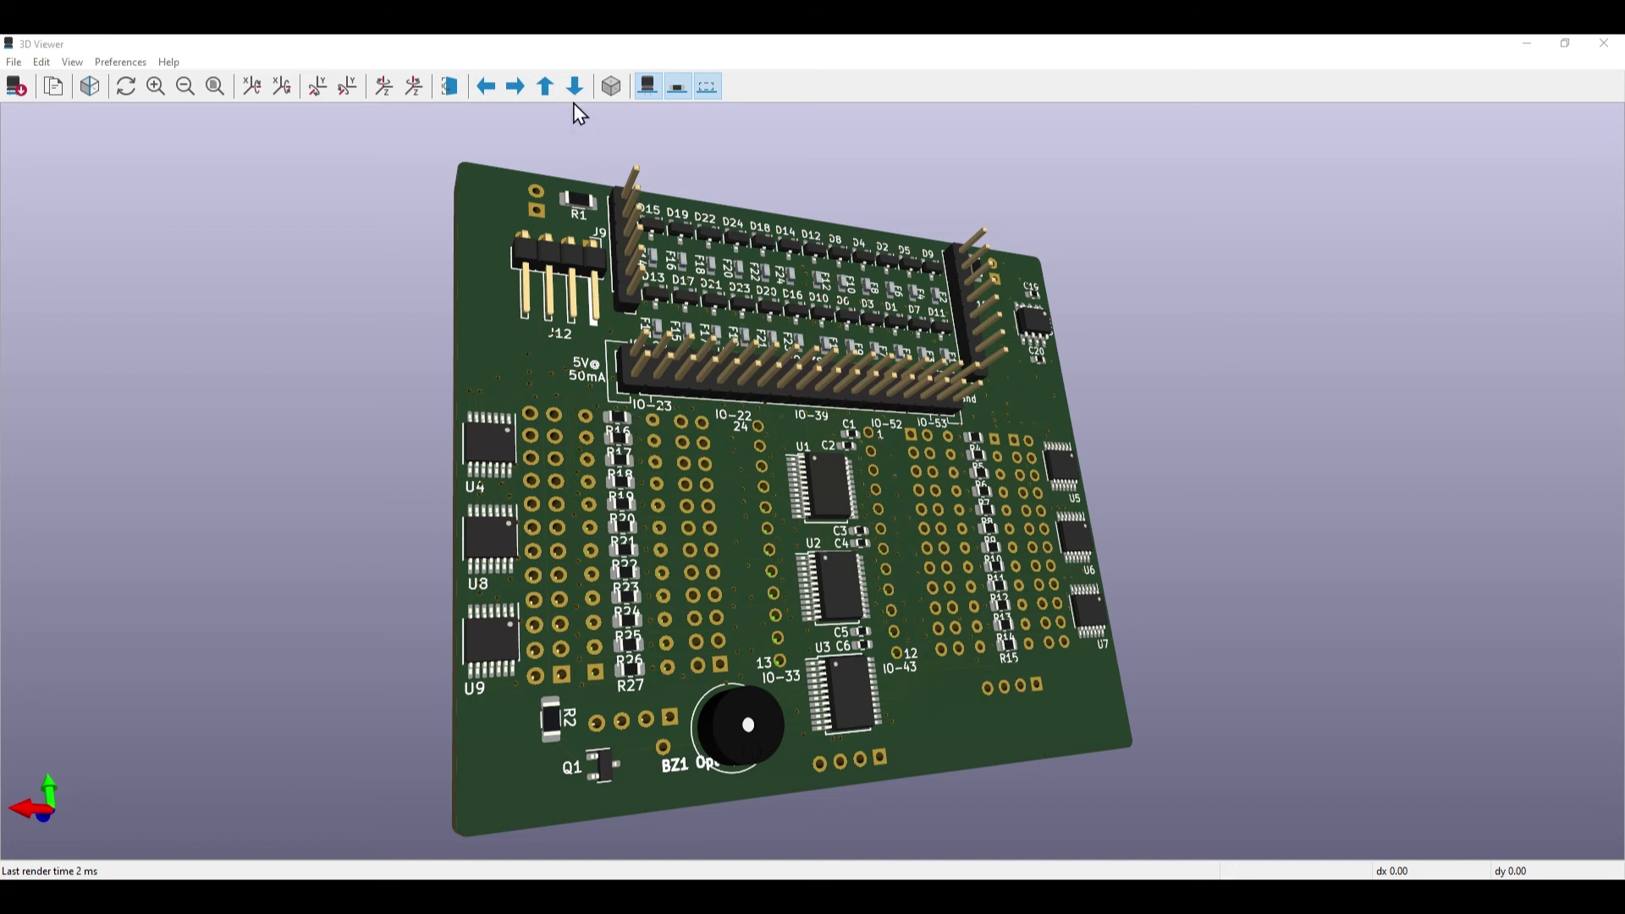
Hide through-hole and SMD models, then pan the bare routing around U1, U3, J4, J12 and U4.
left_click(647, 88)
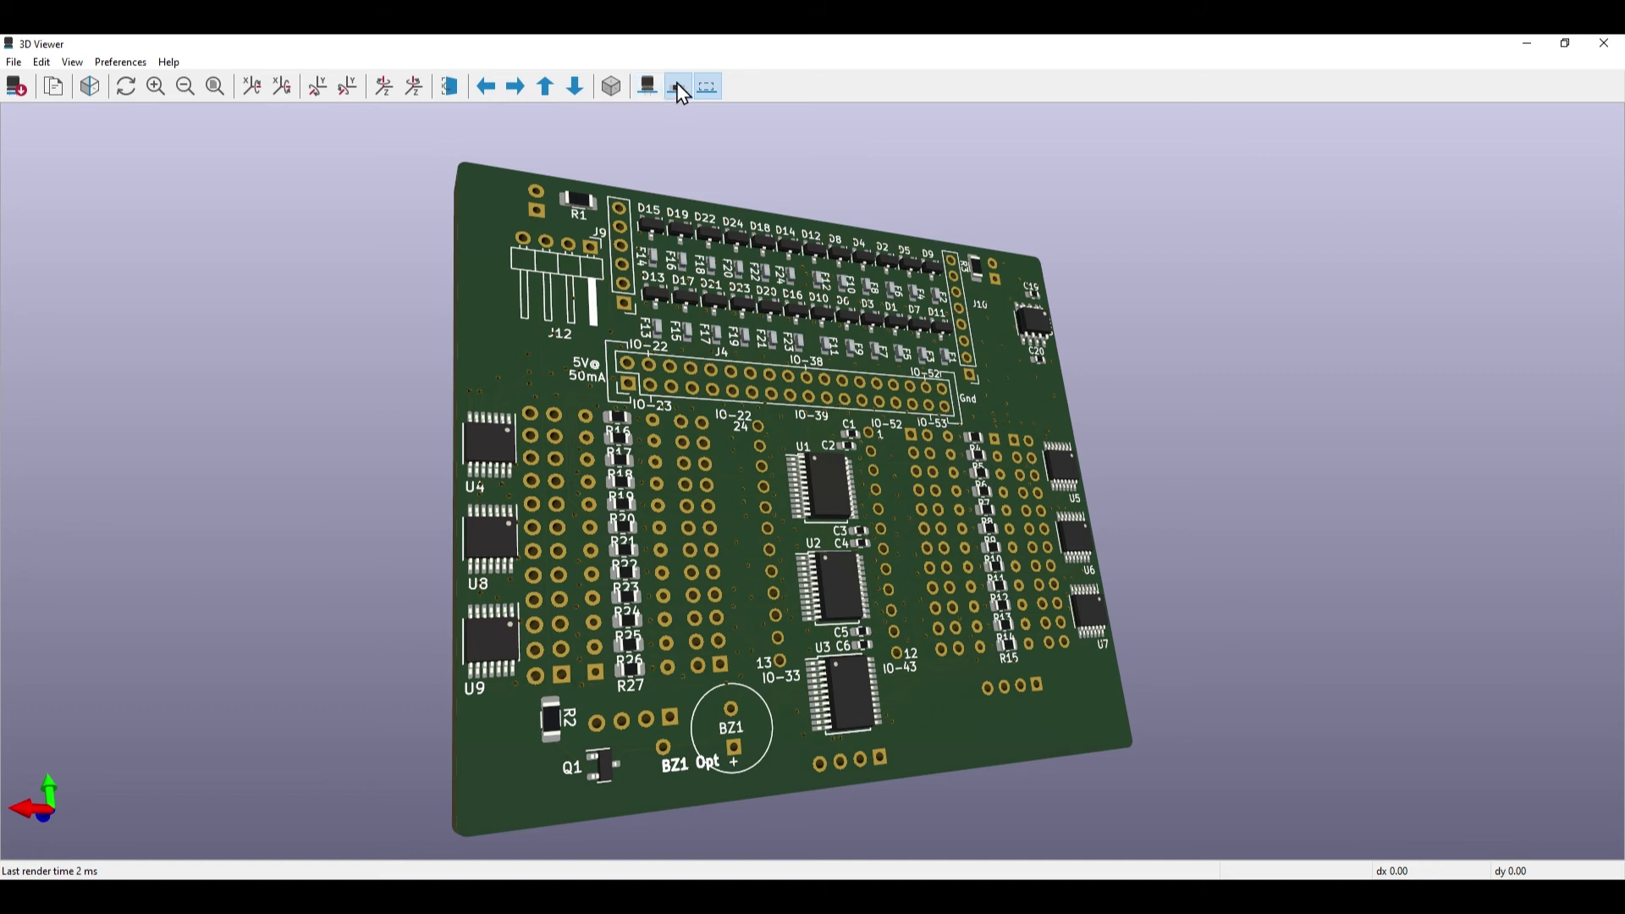
left_click(677, 87)
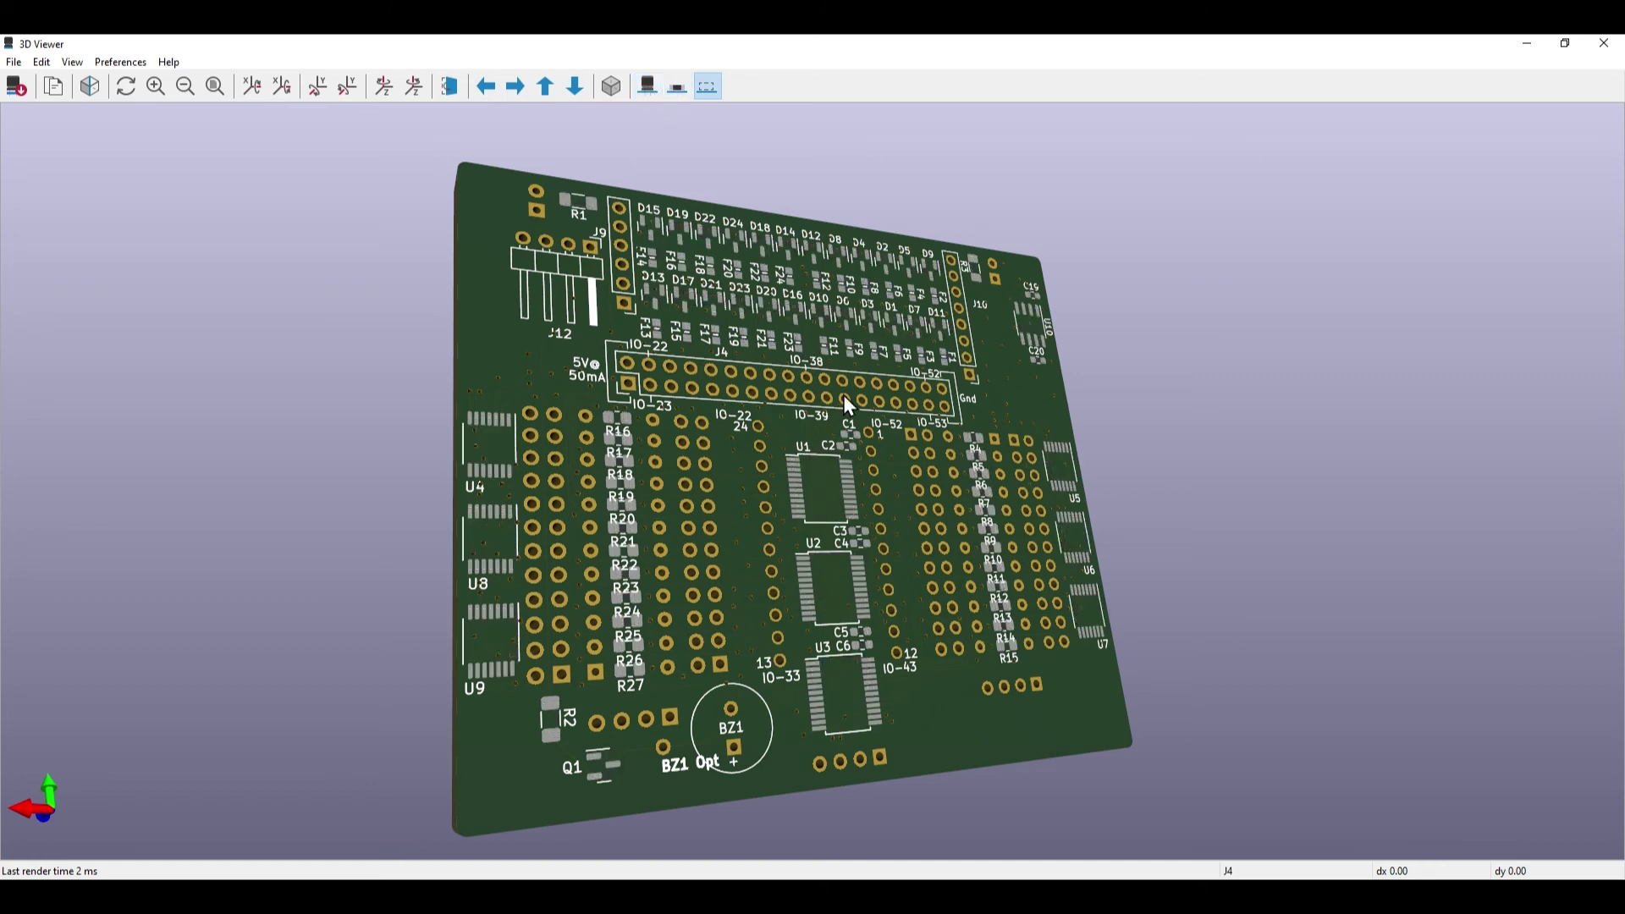
scroll(827, 491, "up", 2)
scroll(827, 491, "up", 2)
scroll(827, 492, "up", 1)
scroll(751, 601, "up", 1)
scroll(727, 610, "up", 1)
scroll(727, 610, "up", 1)
scroll(727, 610, "up", 1)
scroll(623, 658, "up", 1)
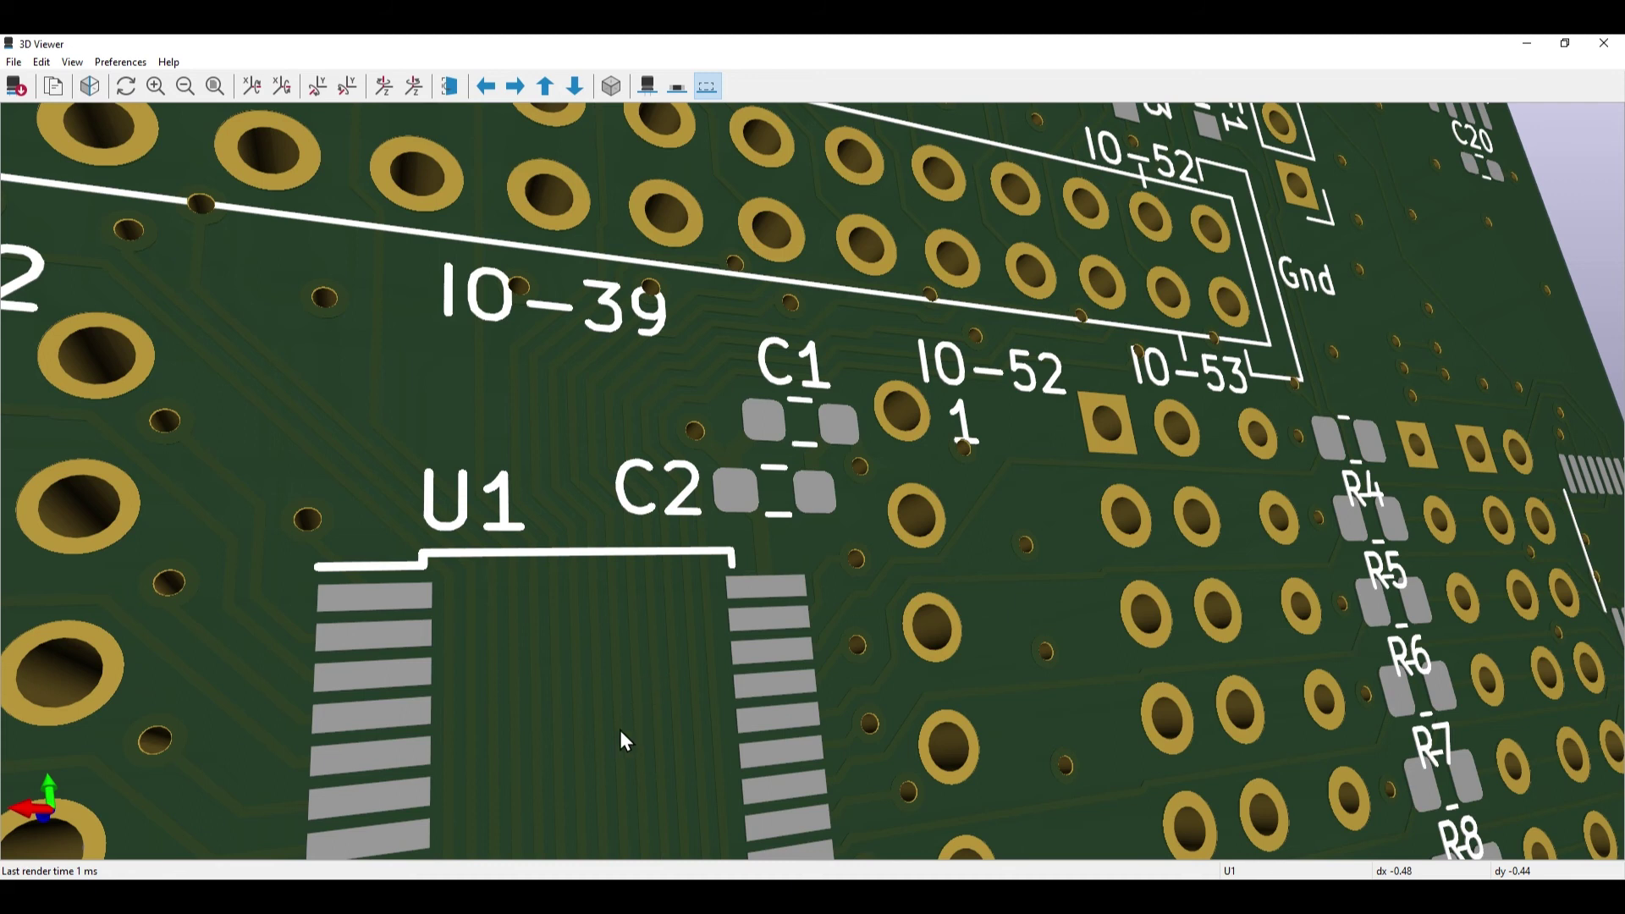
mouse_move(620, 730)
middle_mouse_down()
mouse_move(657, 703)
mouse_move(657, 679)
middle_mouse_up()
scroll(656, 689, "down", 1)
scroll(554, 606, "down", 1)
scroll(674, 678, "down", 1)
scroll(671, 570, "down", 1)
mouse_move(743, 721)
middle_mouse_down()
mouse_move(735, 620)
mouse_move(688, 572)
middle_mouse_up()
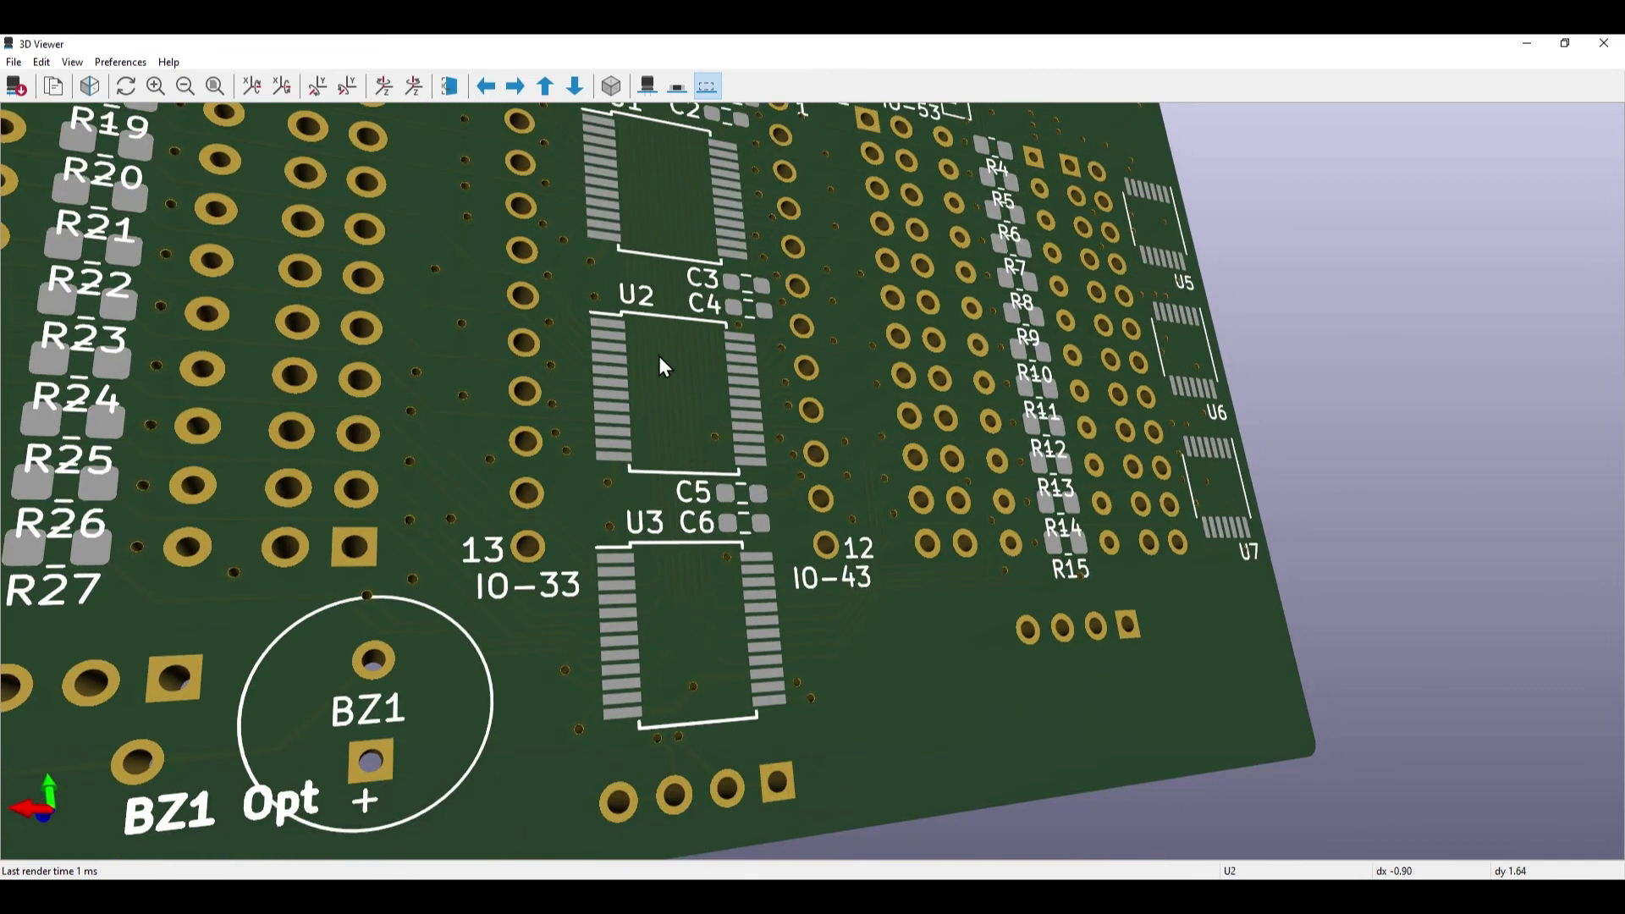
middle_click_drag(659, 359, 661, 760)
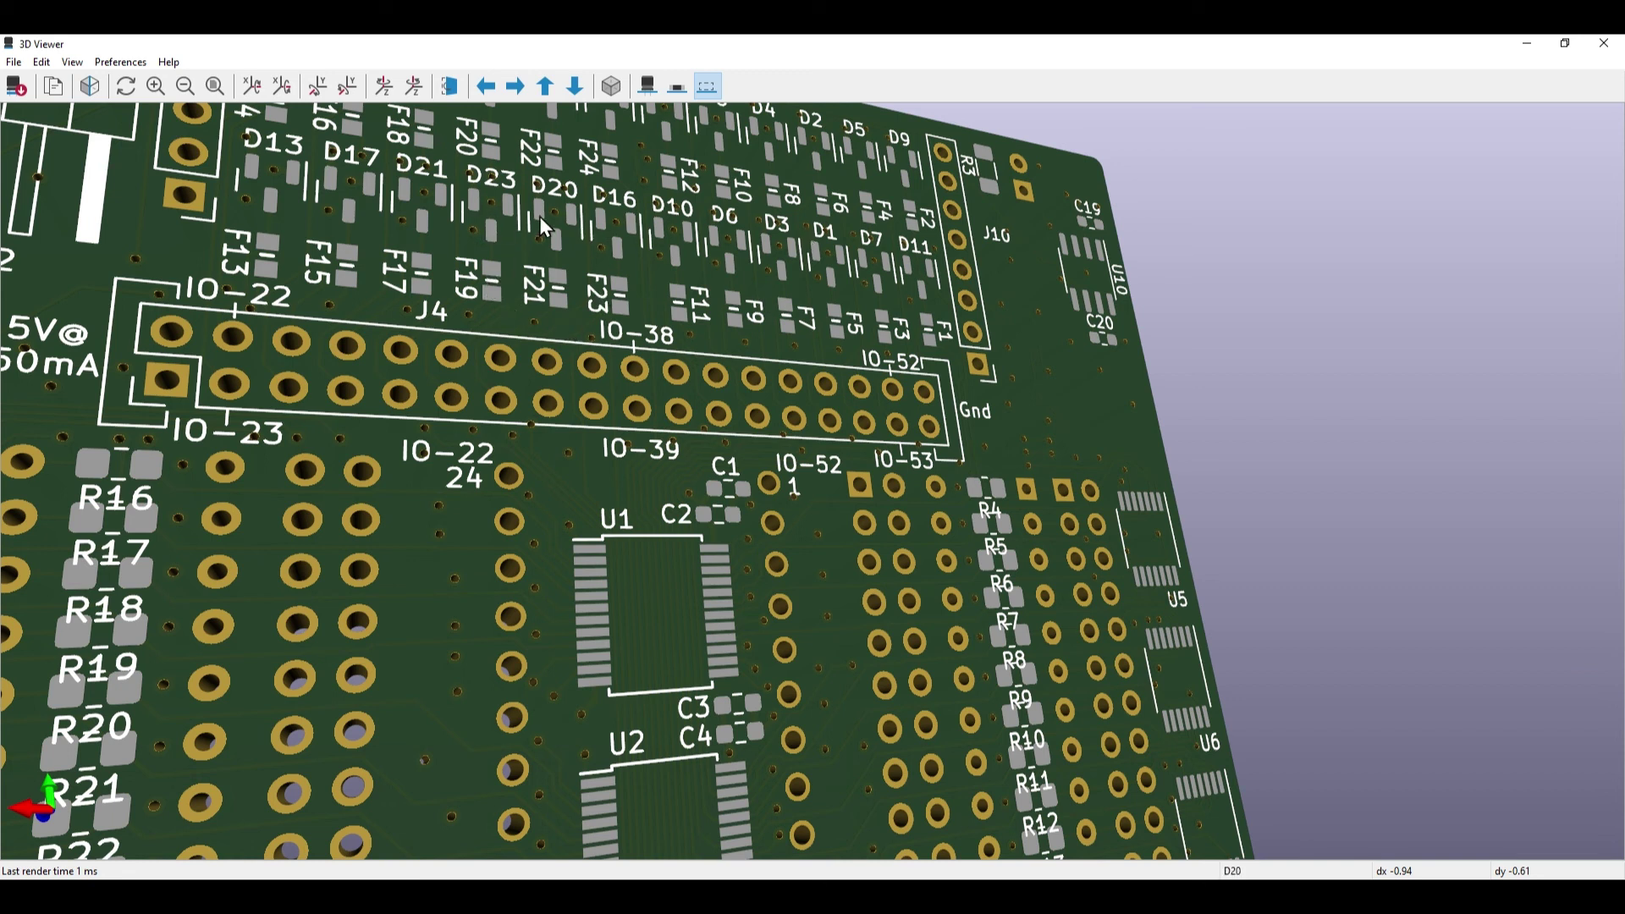
middle_click_drag(448, 581, 827, 574)
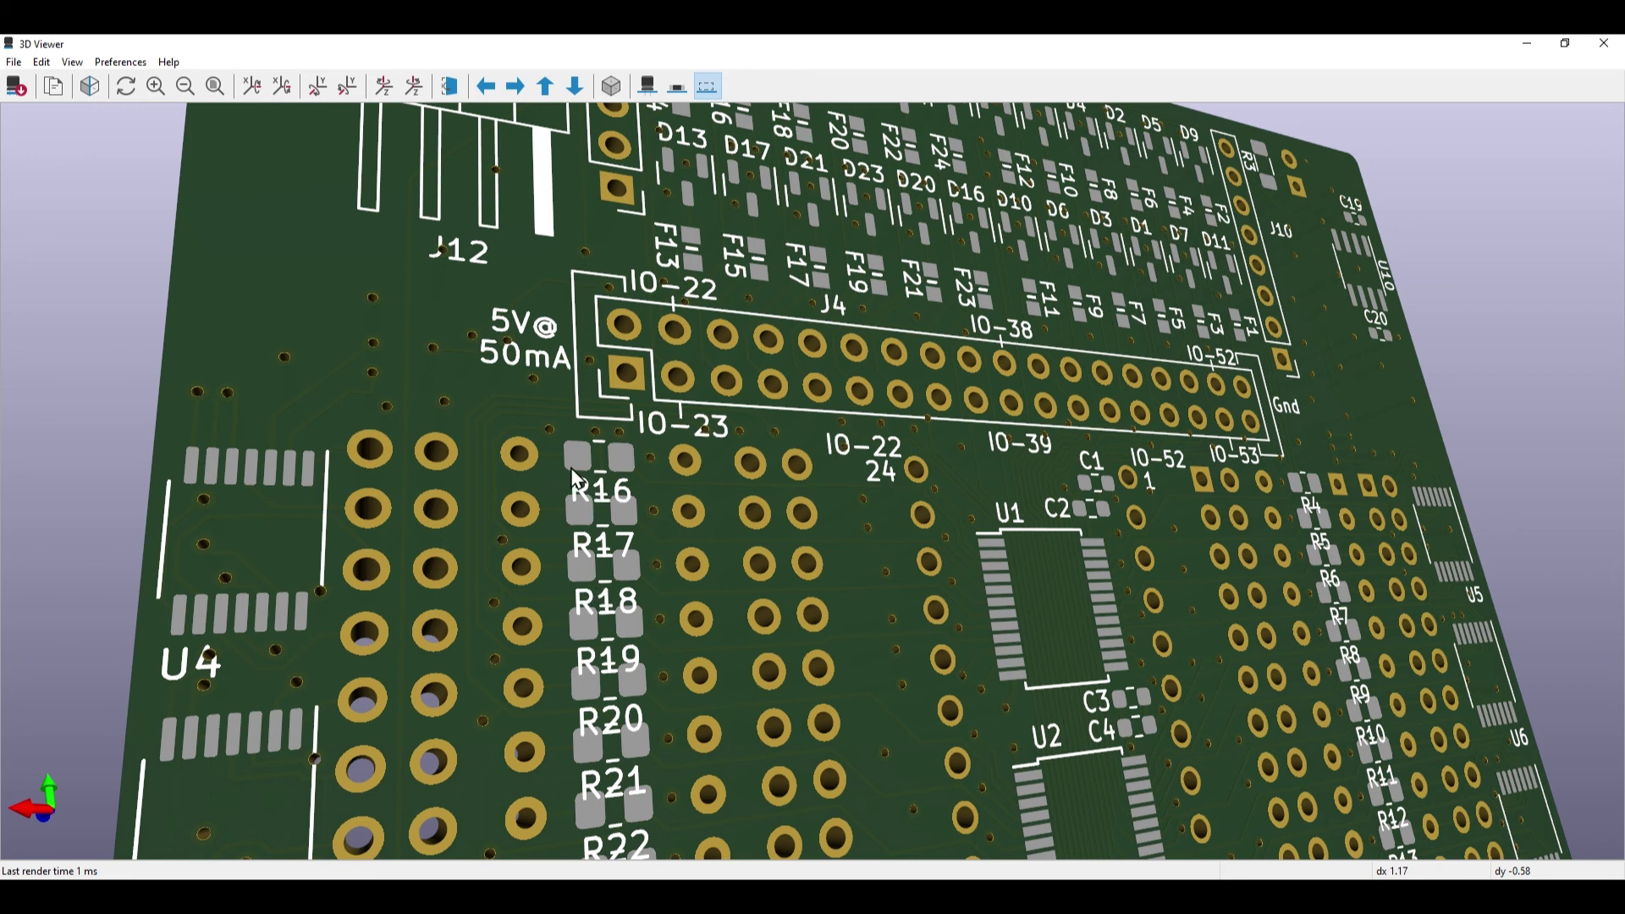
scroll(625, 736, "down", 2)
scroll(846, 765, "down", 2)
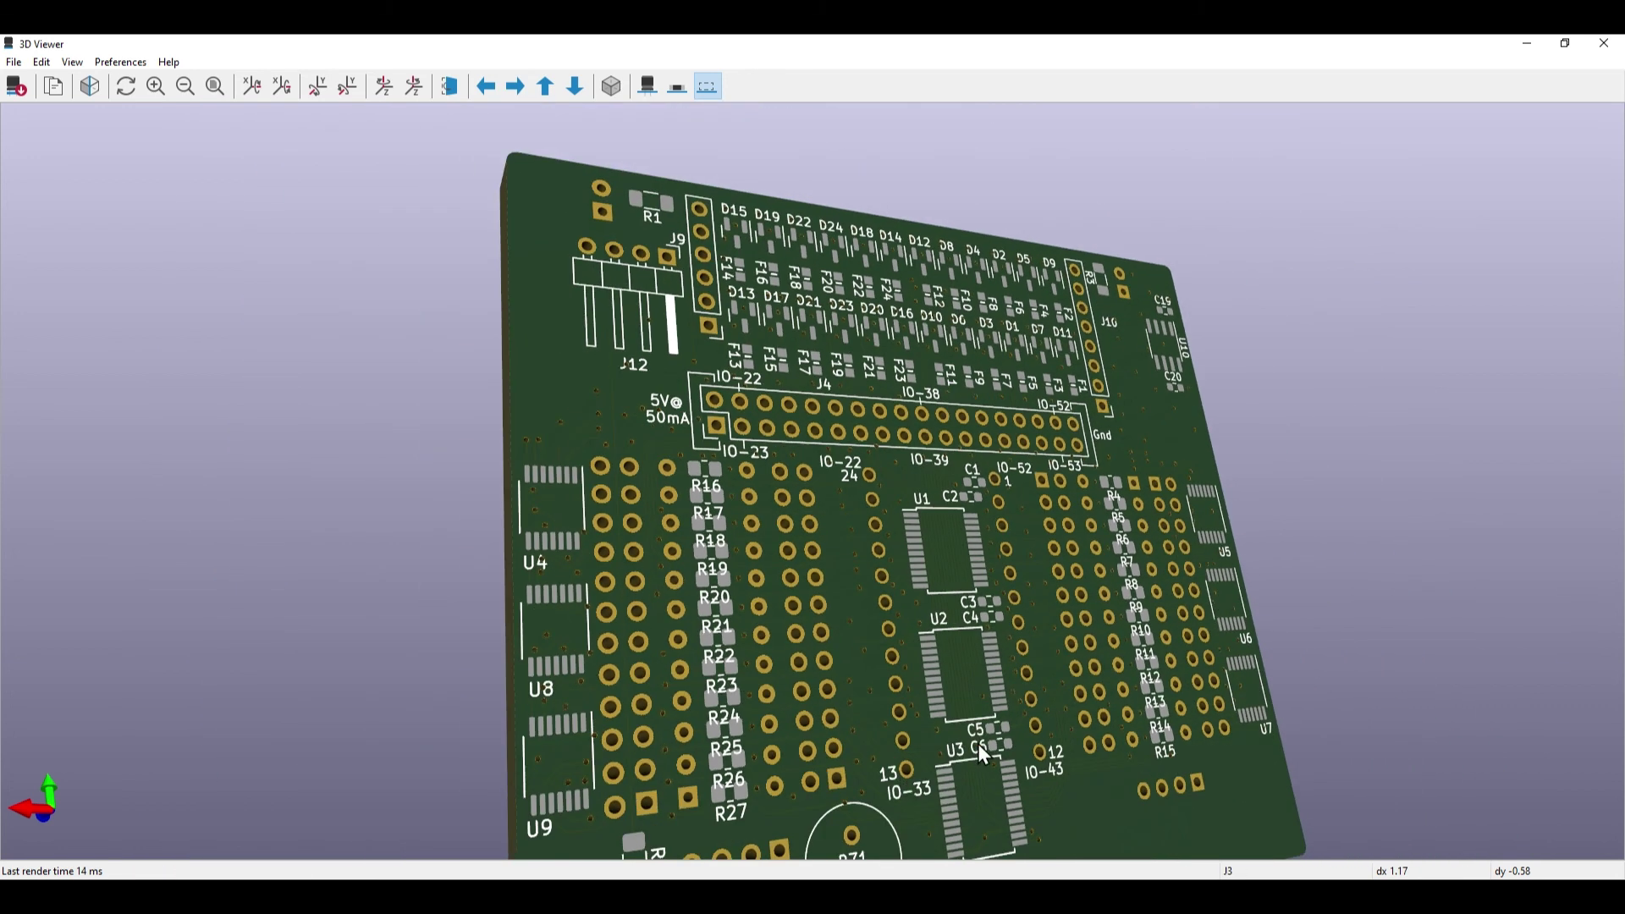
middle_click_drag(977, 743, 831, 657)
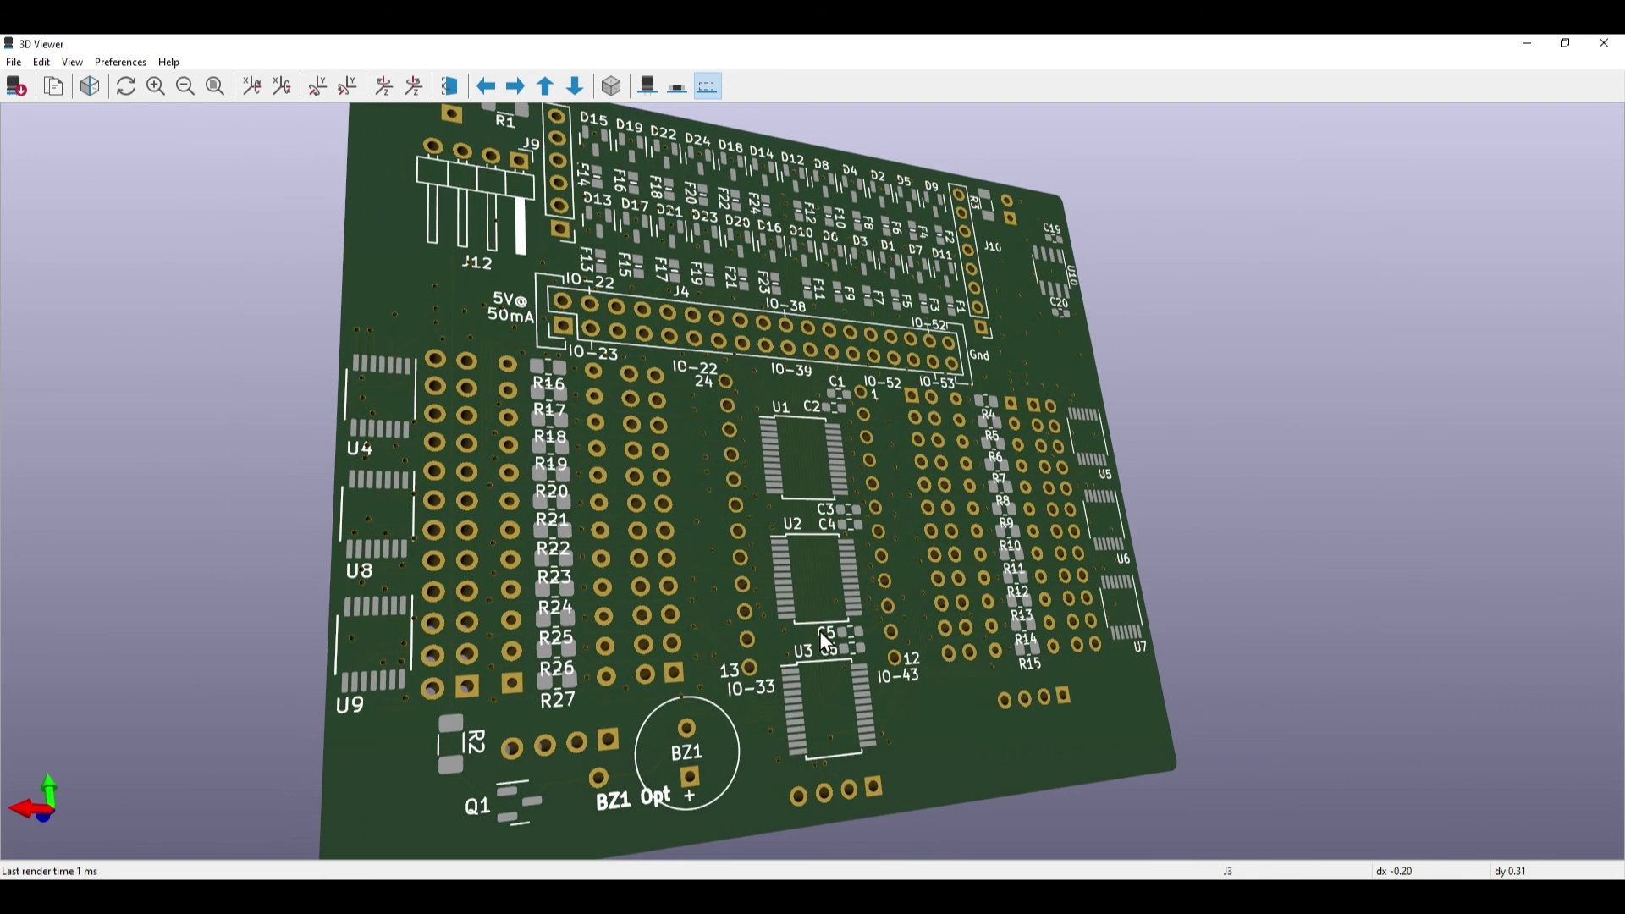